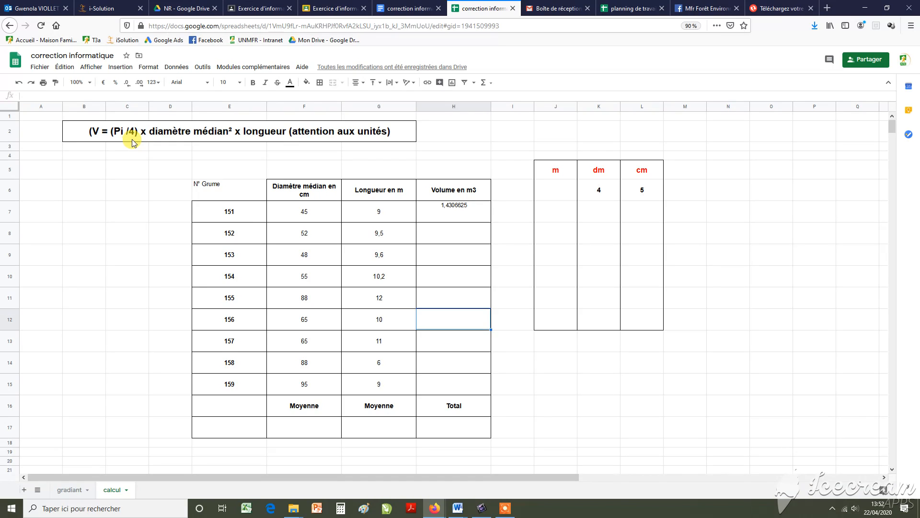
drag(272, 198, 334, 222)
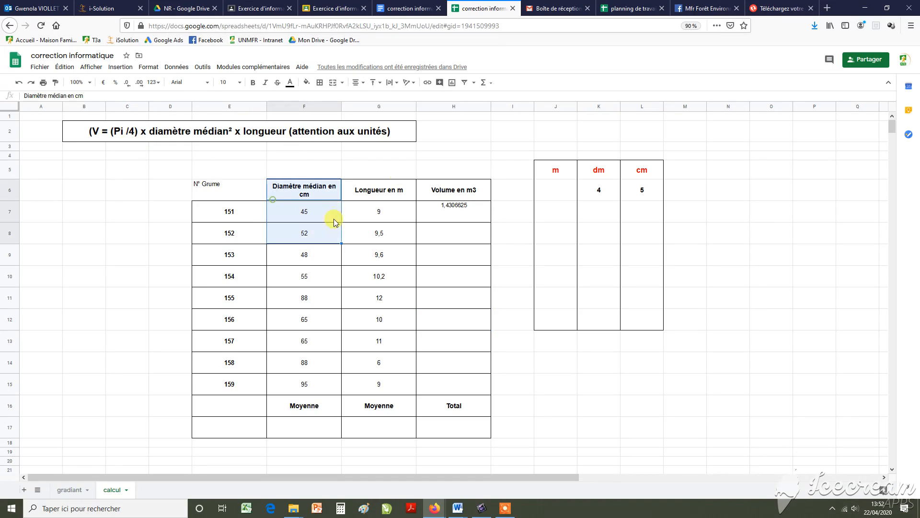
click(331, 192)
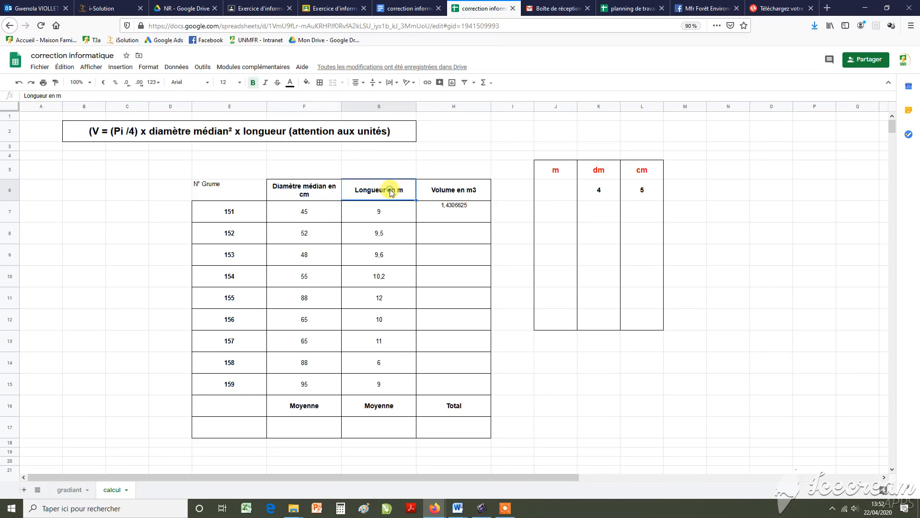
drag(526, 144, 678, 215)
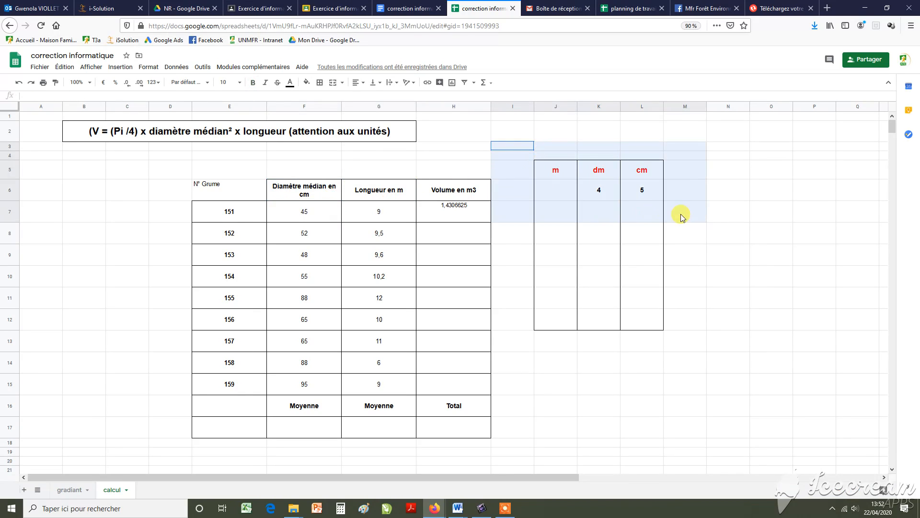
click(631, 242)
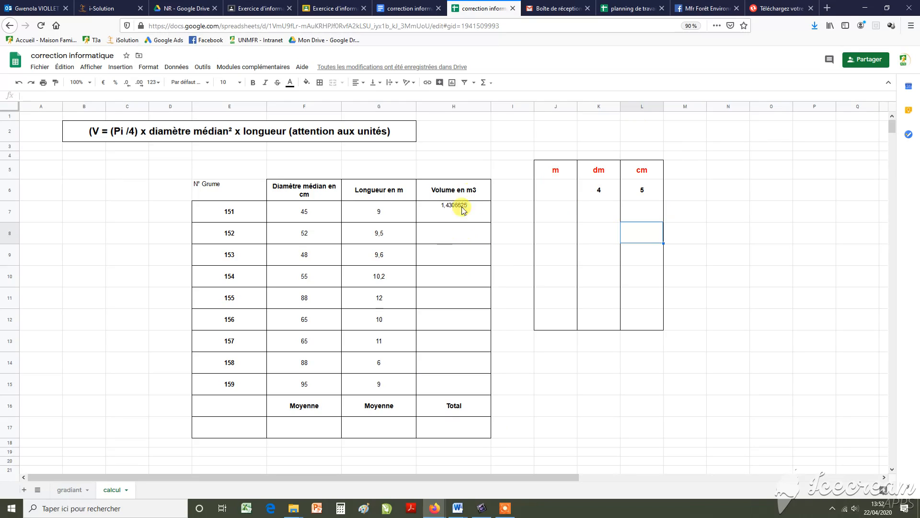
Enter the volume formula =(3,14/4)*(F7/100)^2*G7 in cell H8, referencing log 151's diameter and length
click(453, 238)
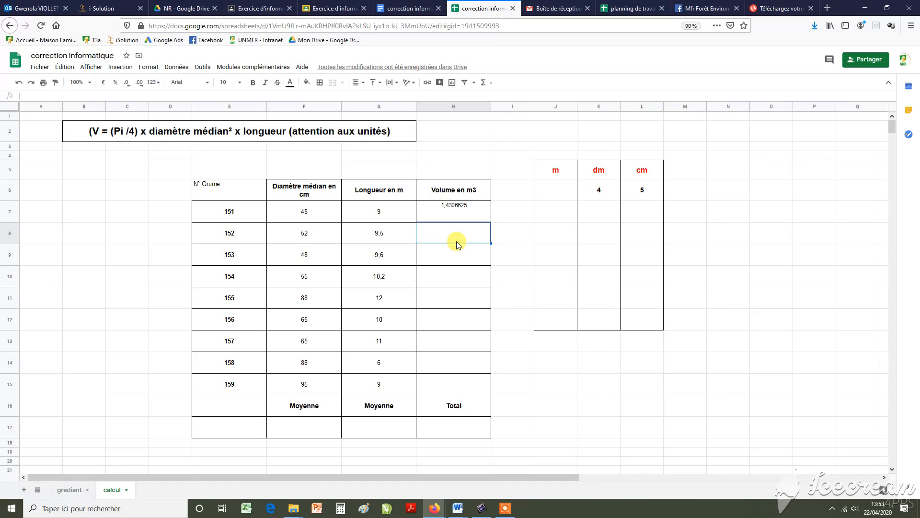
text(=)
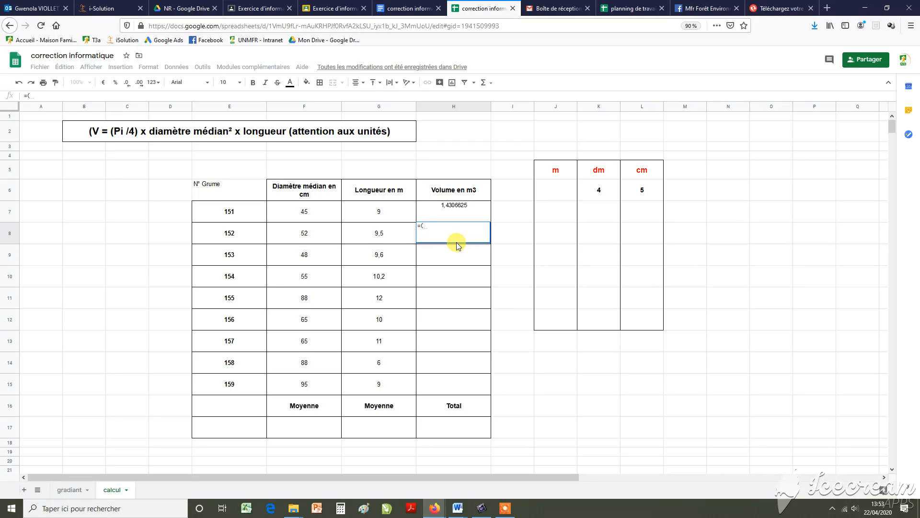
text((3,14)
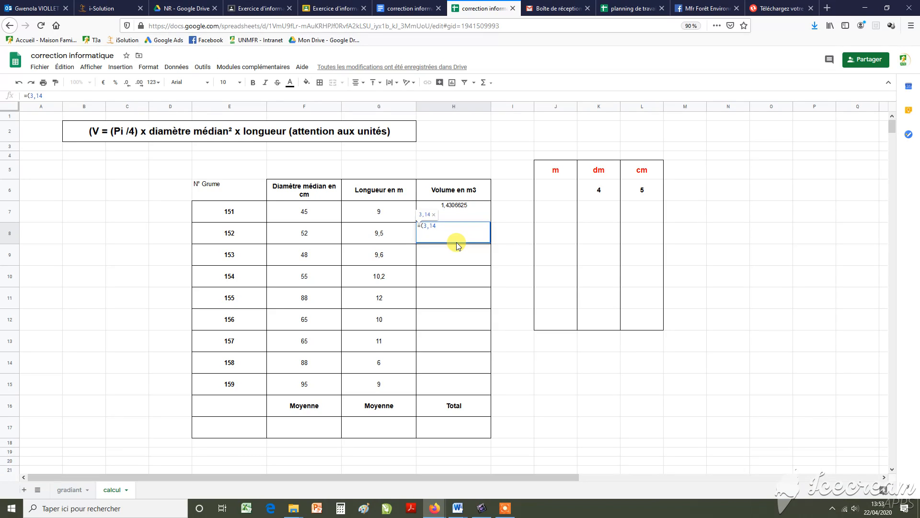
text(/)
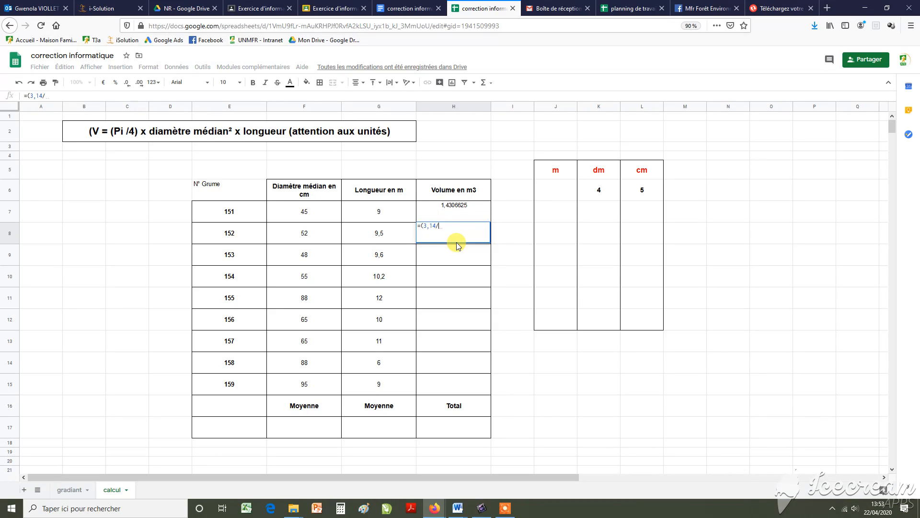
text(4))
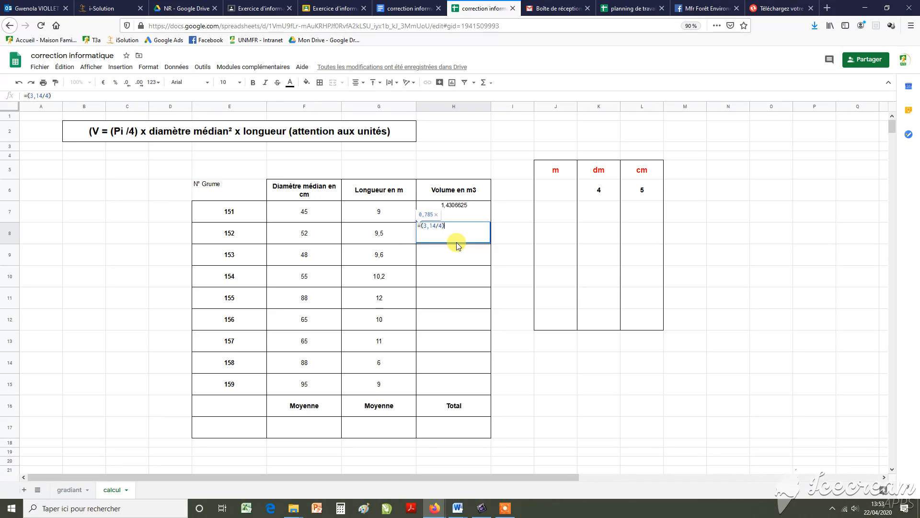
text(*)
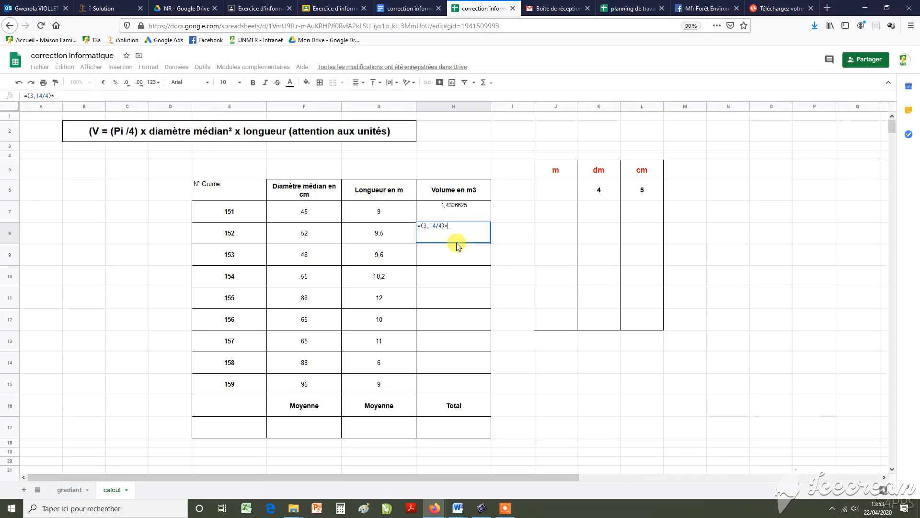
text(()
click(307, 211)
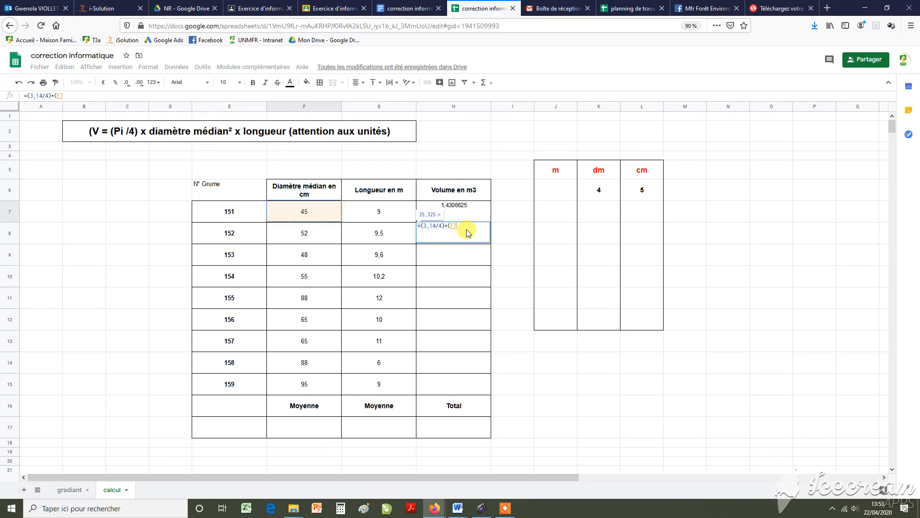
text(/)
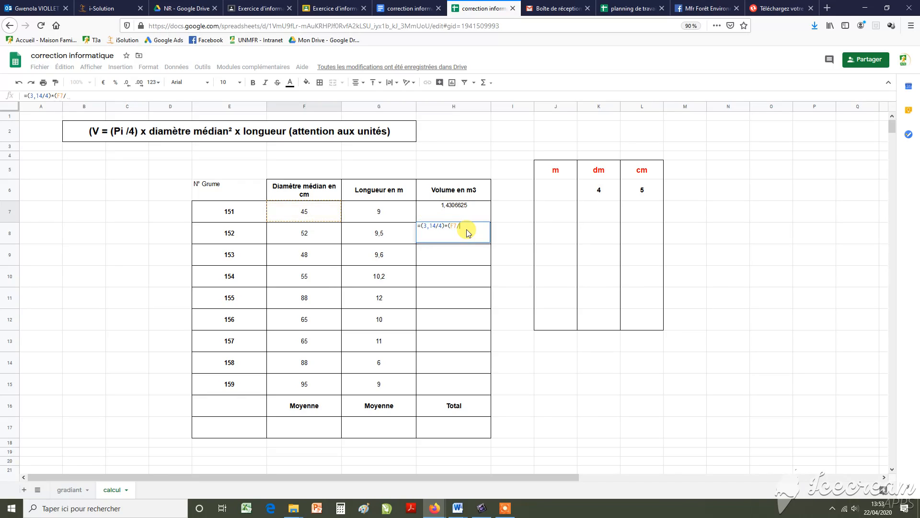
text(100))
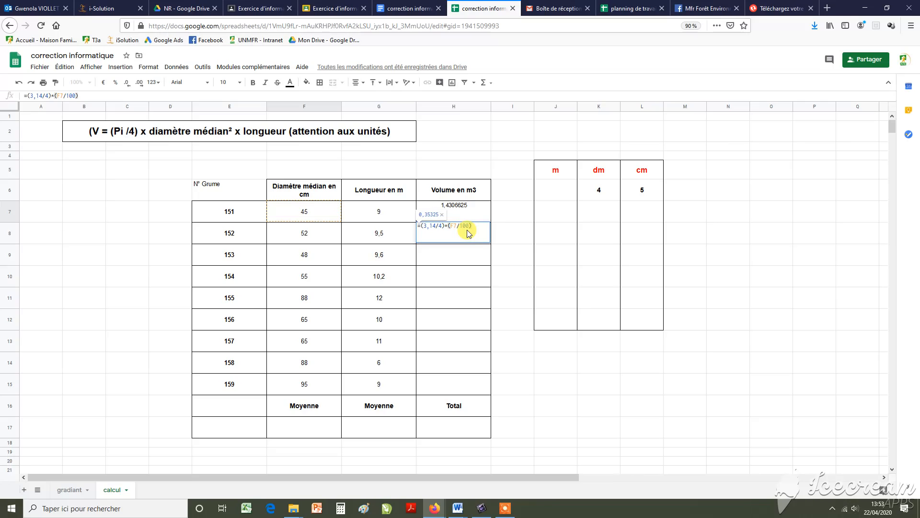
text(^^)
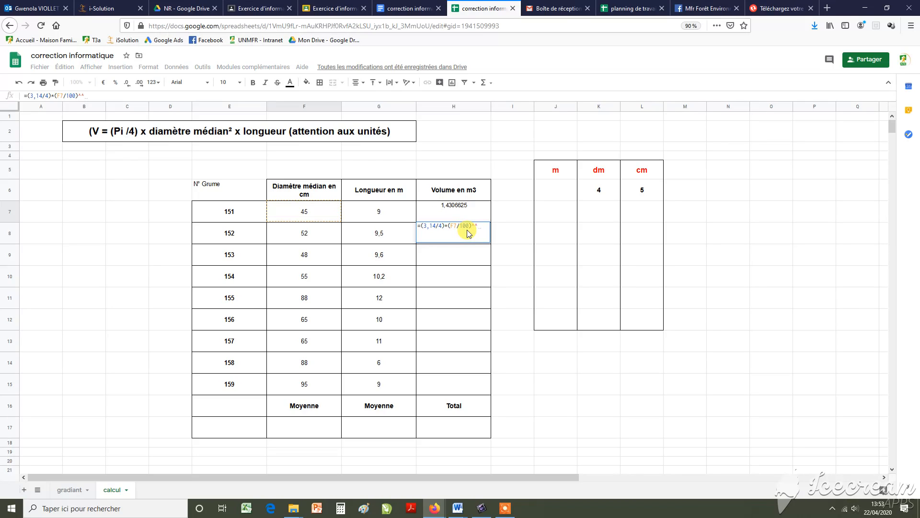
key(BackSpace)
text(2)
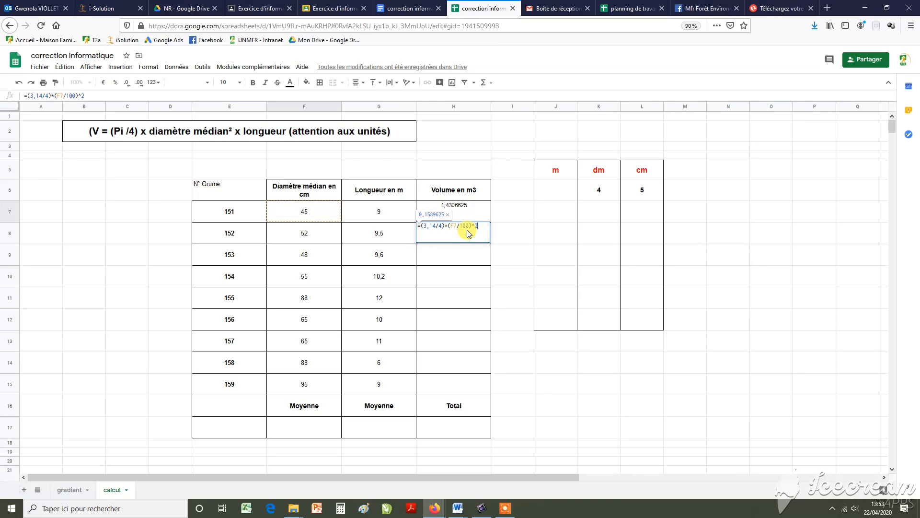
text(*)
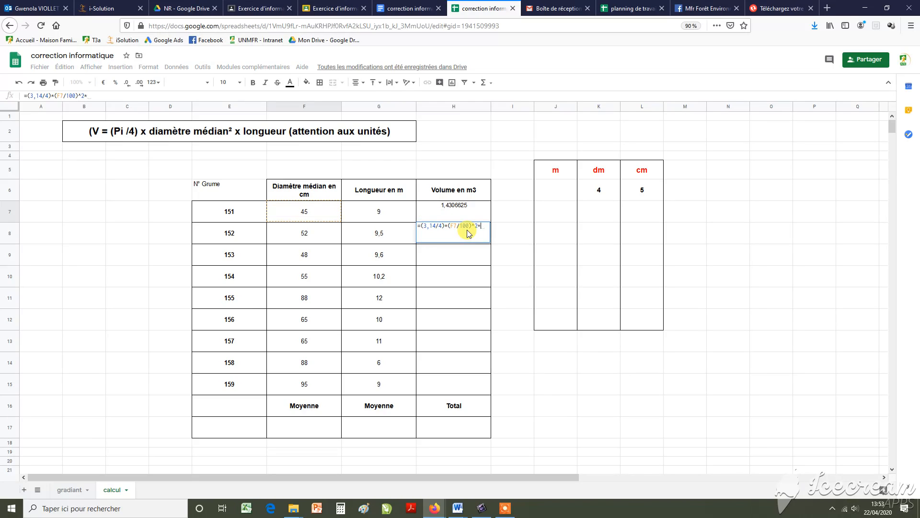
click(394, 215)
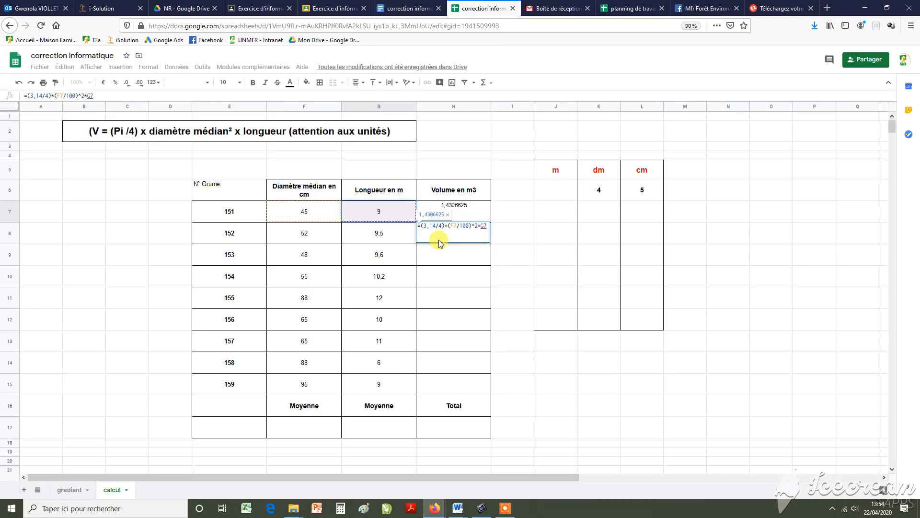
key(Return)
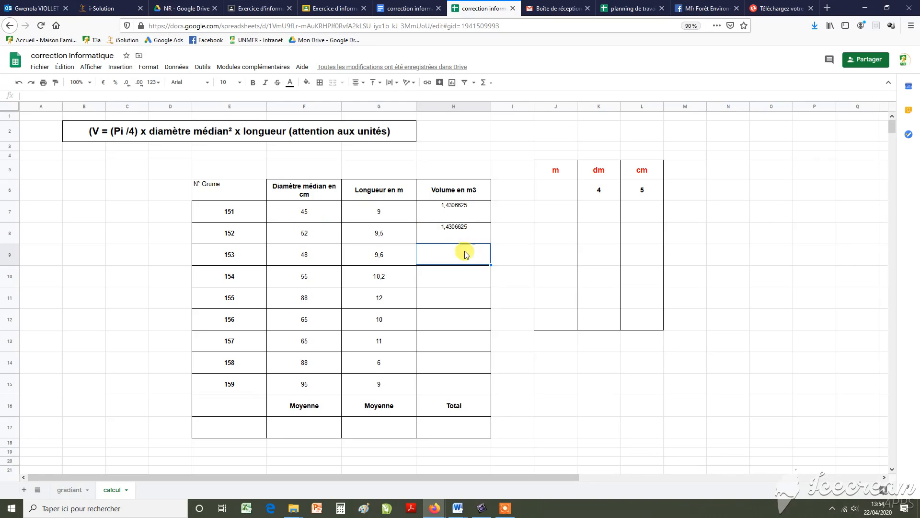
click(456, 234)
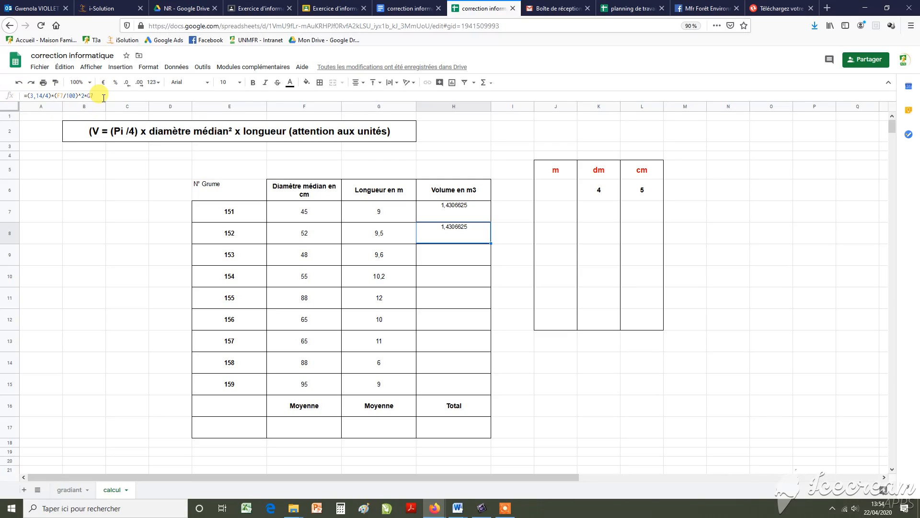
Clear the trial volume formula from cell H8 and leave H9 empty
click(464, 259)
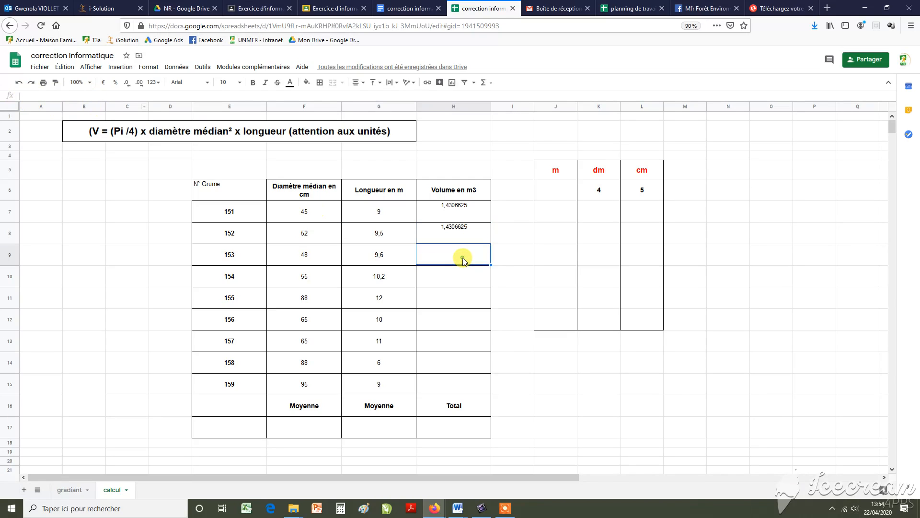
text(2)
key(BackSpace)
key(BackSpace)
key(BackSpace)
click(471, 237)
key(Delete)
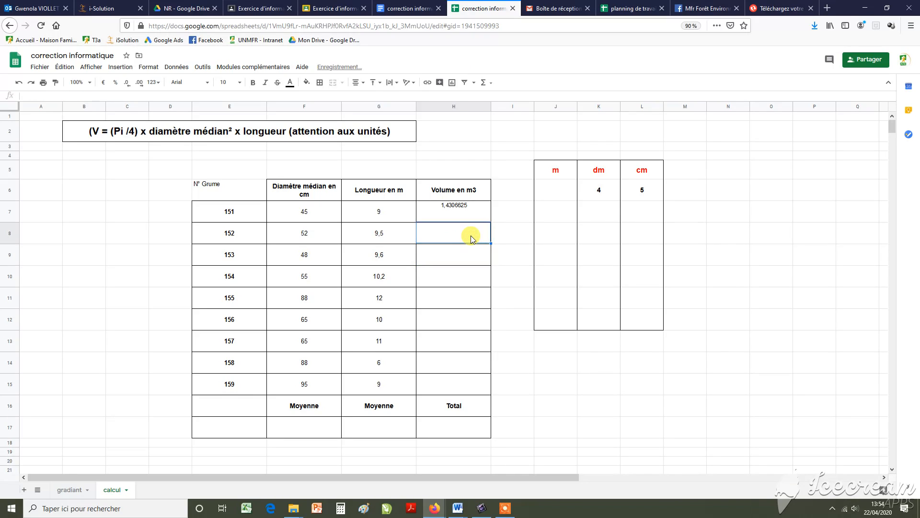
Fill the volume formula from H7 down to H15 for logs 152 to 159 and check the copied formulas
click(477, 209)
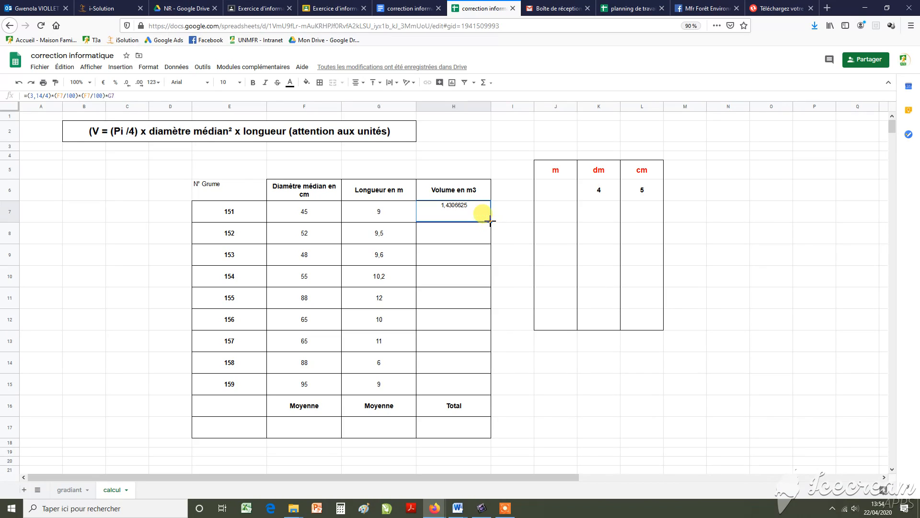
drag(491, 220, 481, 395)
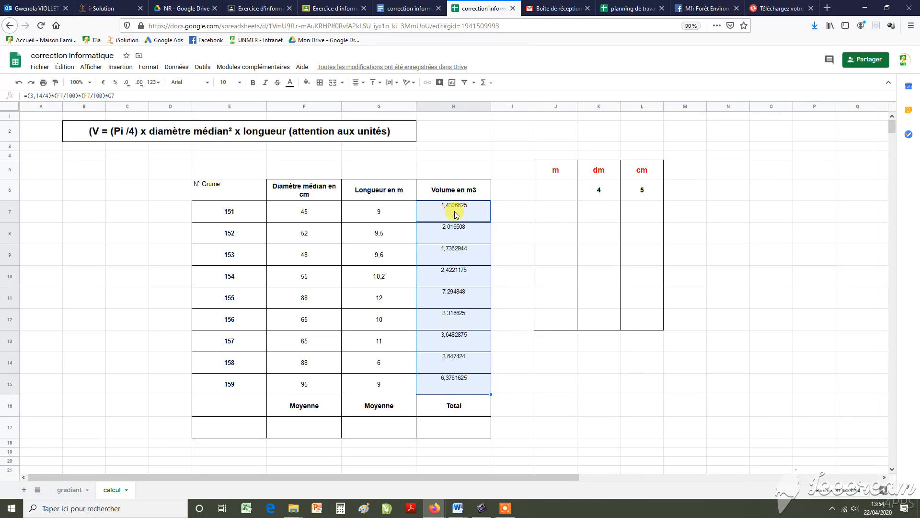
click(463, 232)
click(468, 250)
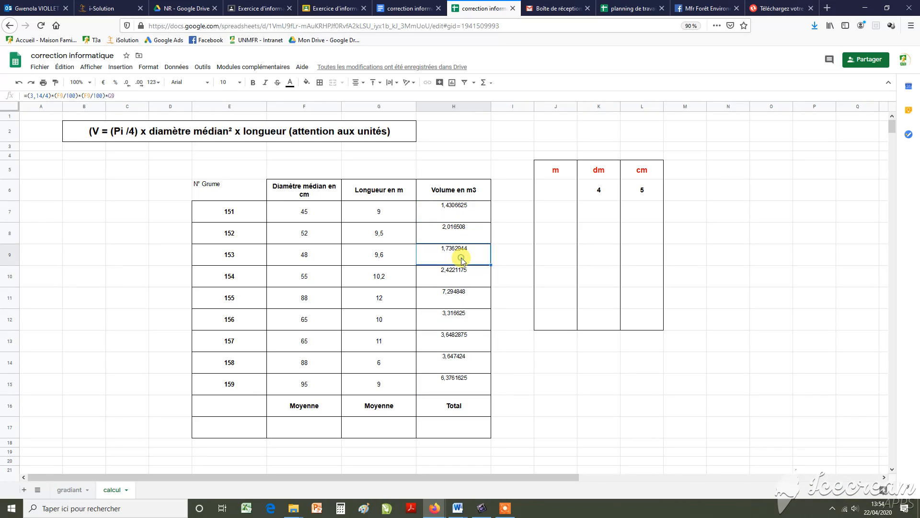
click(463, 282)
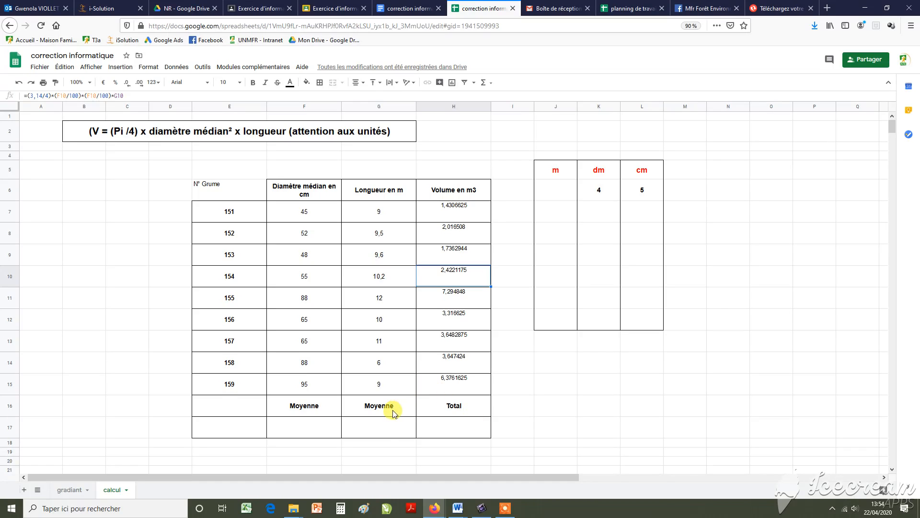
Calculate the average length in cell G17 with =MOYENNE(G7:G16)
click(388, 430)
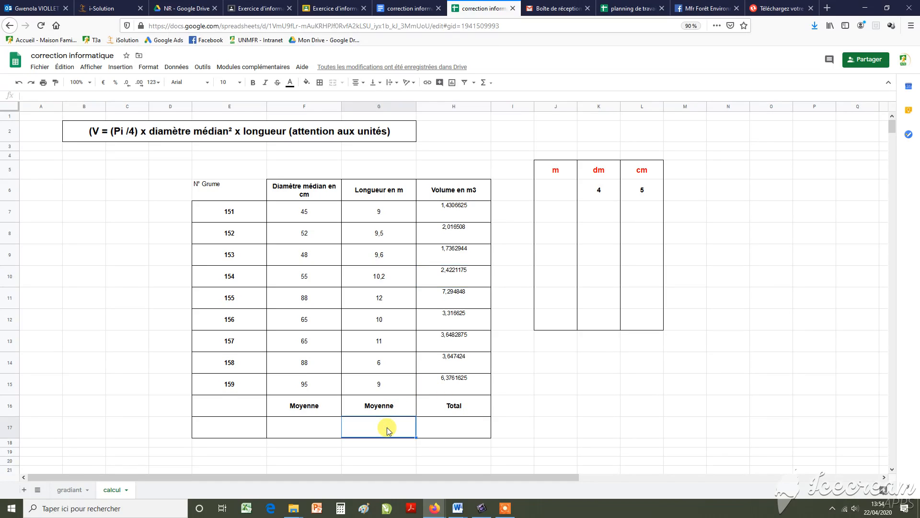
double_click(388, 429)
text(=)
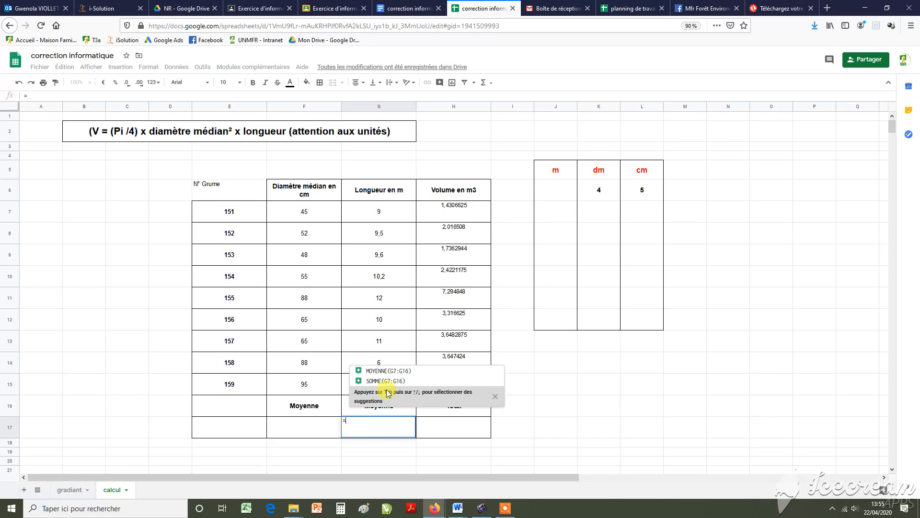
click(388, 365)
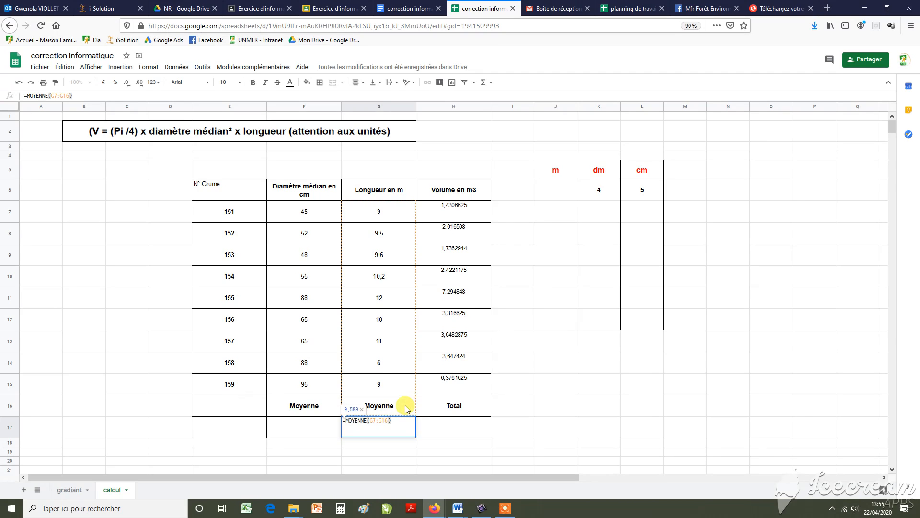
key(Return)
Copy the average formula from G17 into F17 to get the average median diameter
click(407, 427)
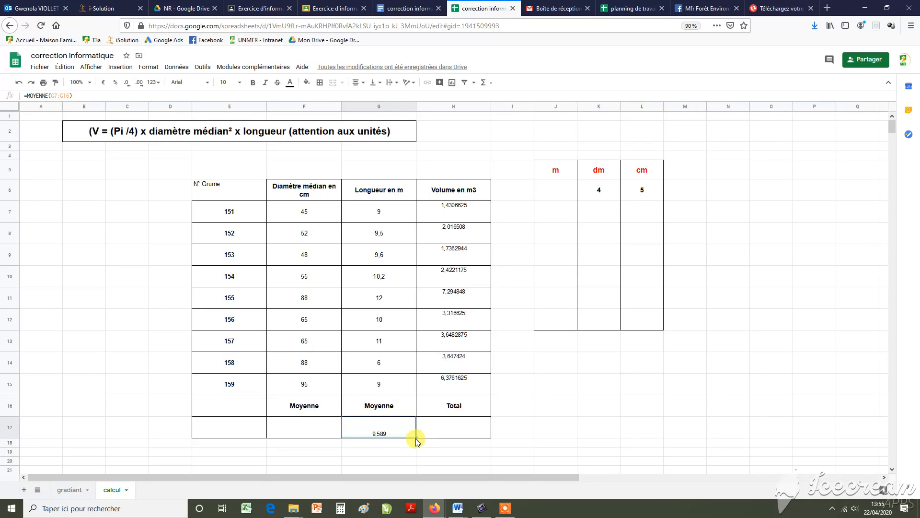
drag(415, 438, 321, 434)
click(320, 434)
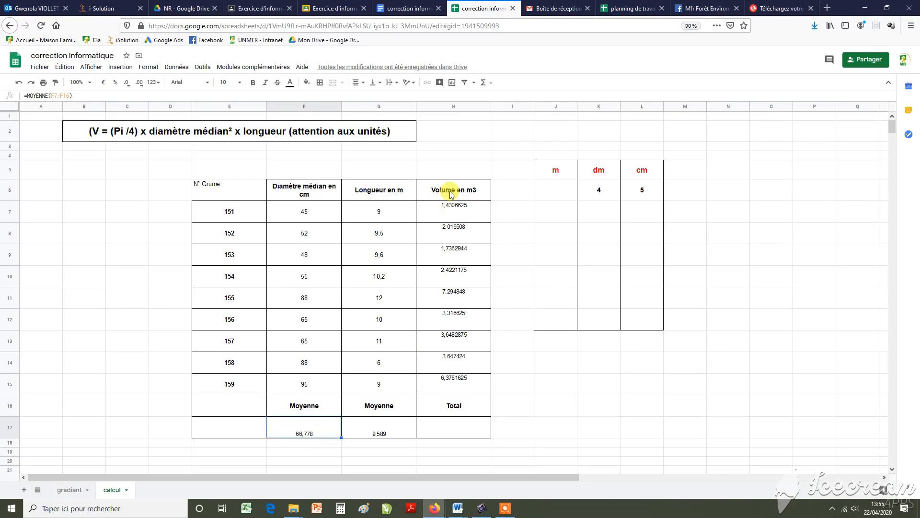
Calculate the total volume in cell H17 with =SOMME(H7:H16)
click(466, 428)
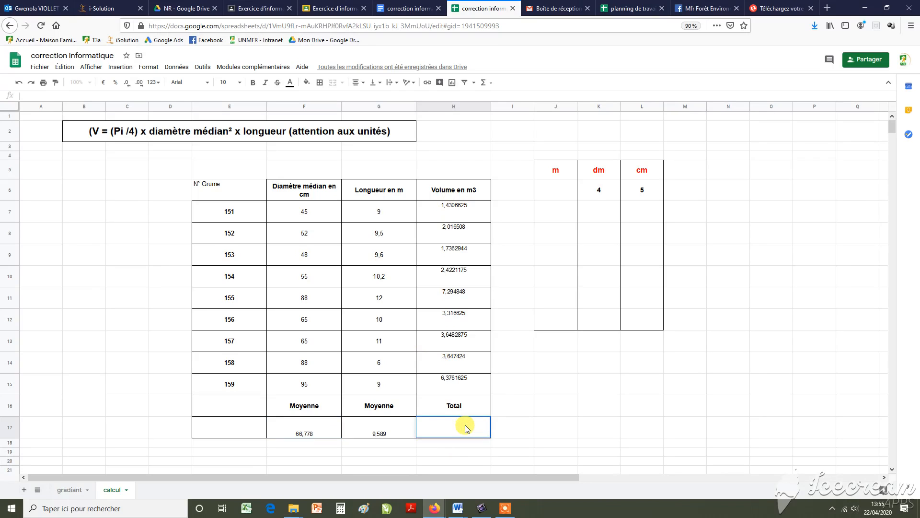
text(=)
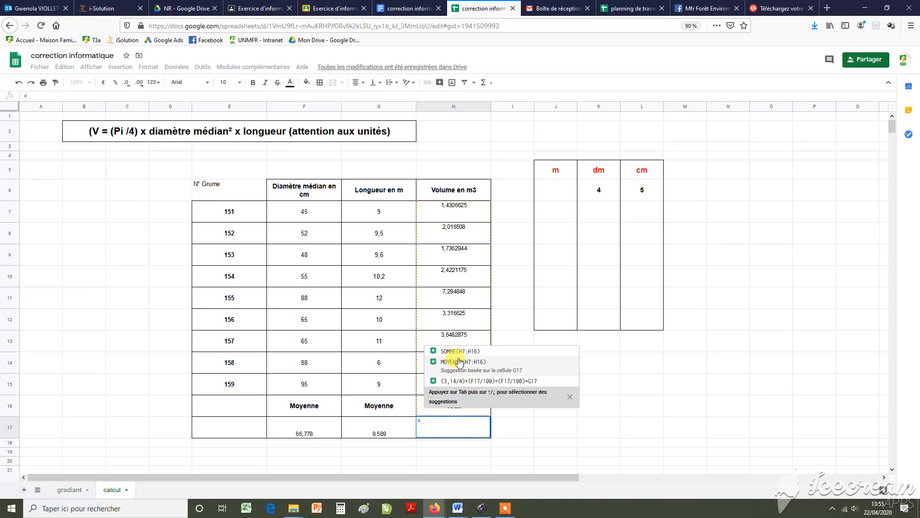
click(448, 351)
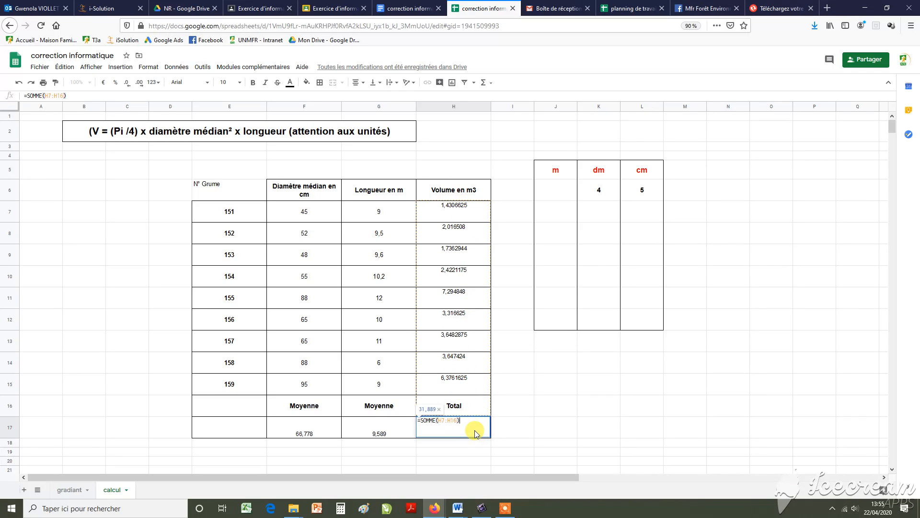
key(Return)
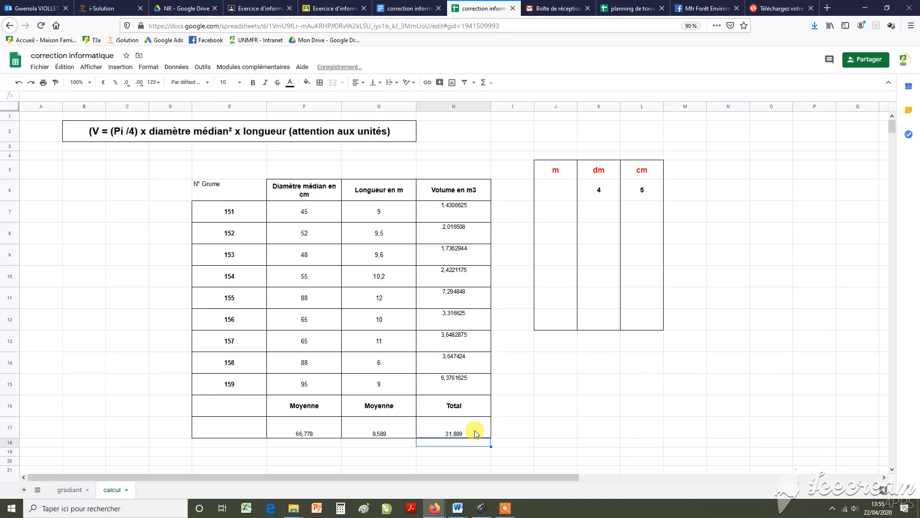
click(476, 434)
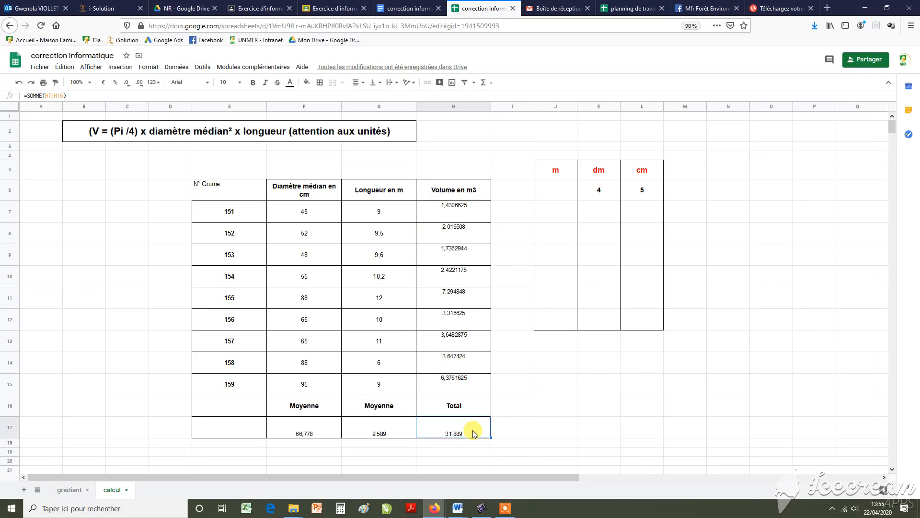